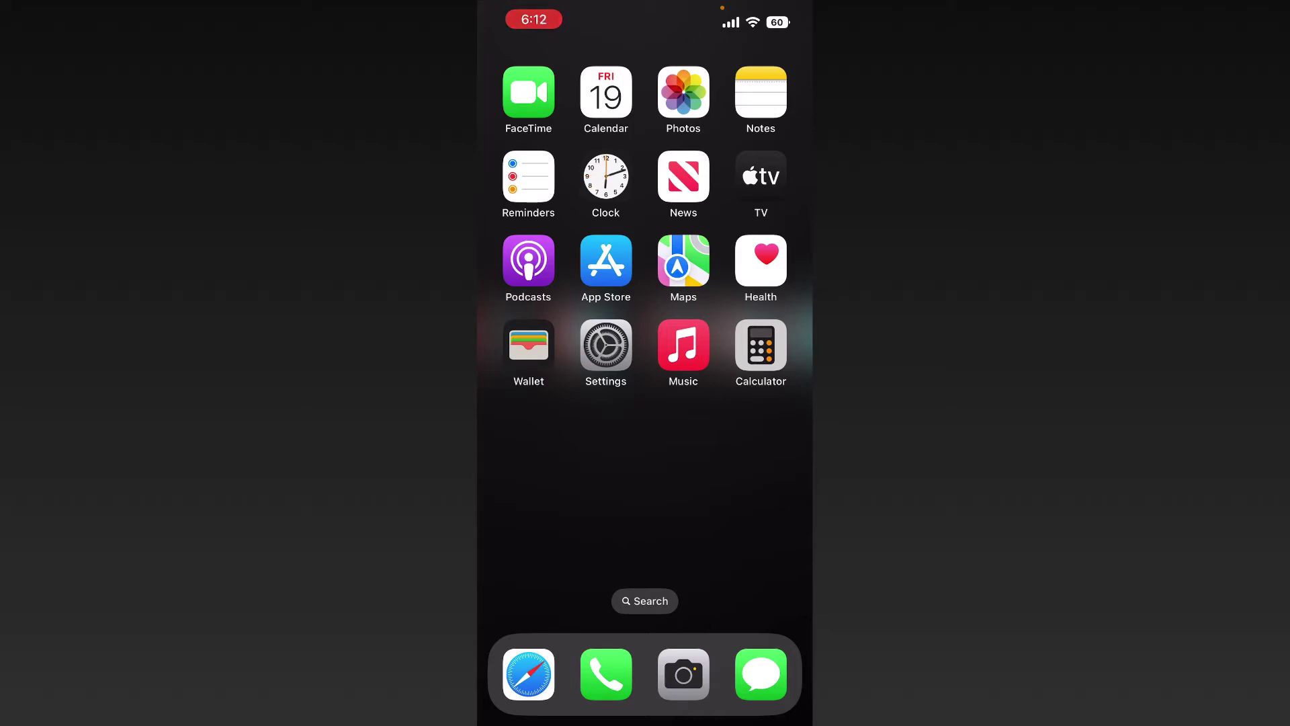
# - Turn on Airplane Mode from Control Center, then dismiss it back to the Home Screen
pyautogui.moveTo(766, 10); pyautogui.dragTo(766, 403)
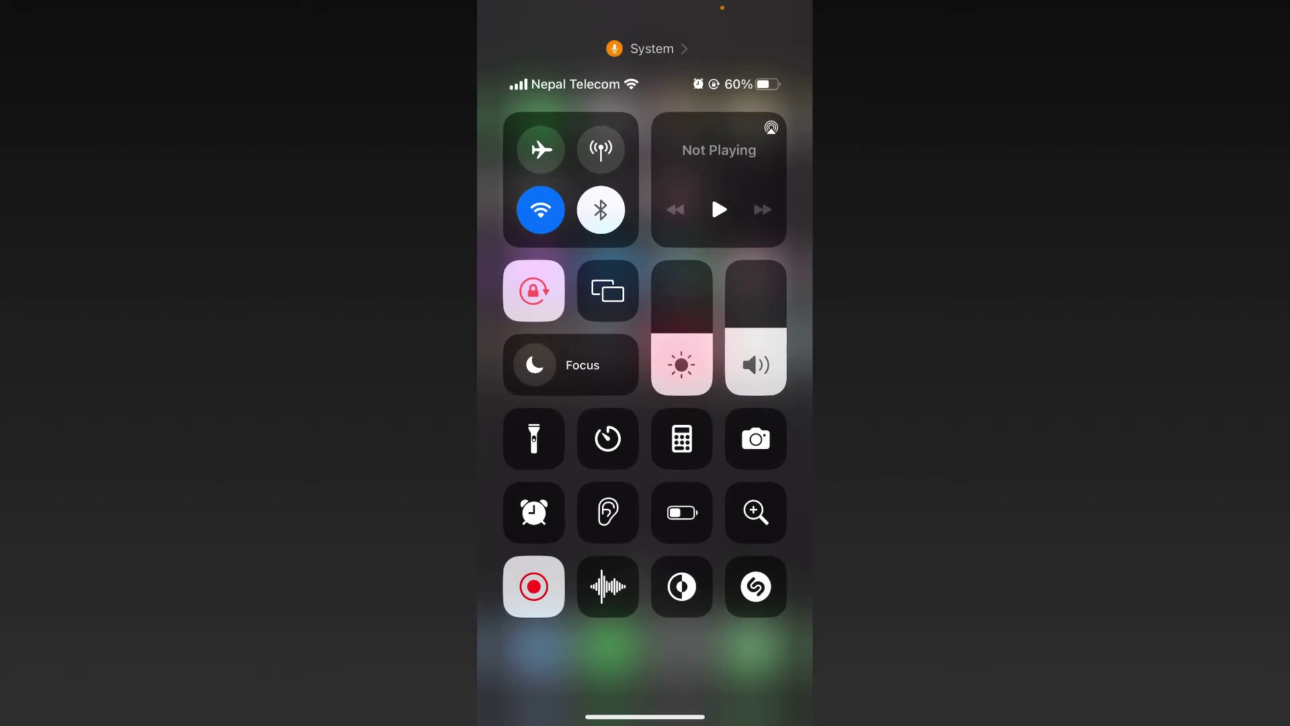
pyautogui.click(541, 150)
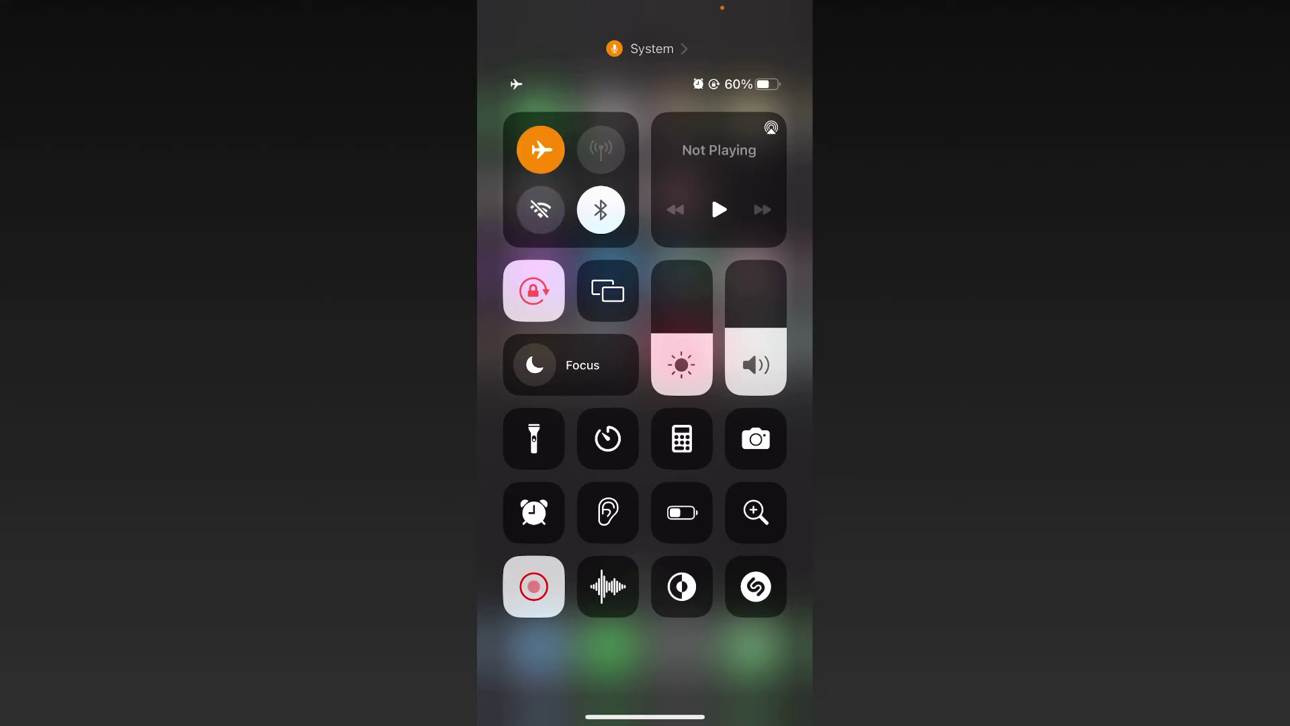
pyautogui.moveTo(645, 695); pyautogui.dragTo(645, 403)
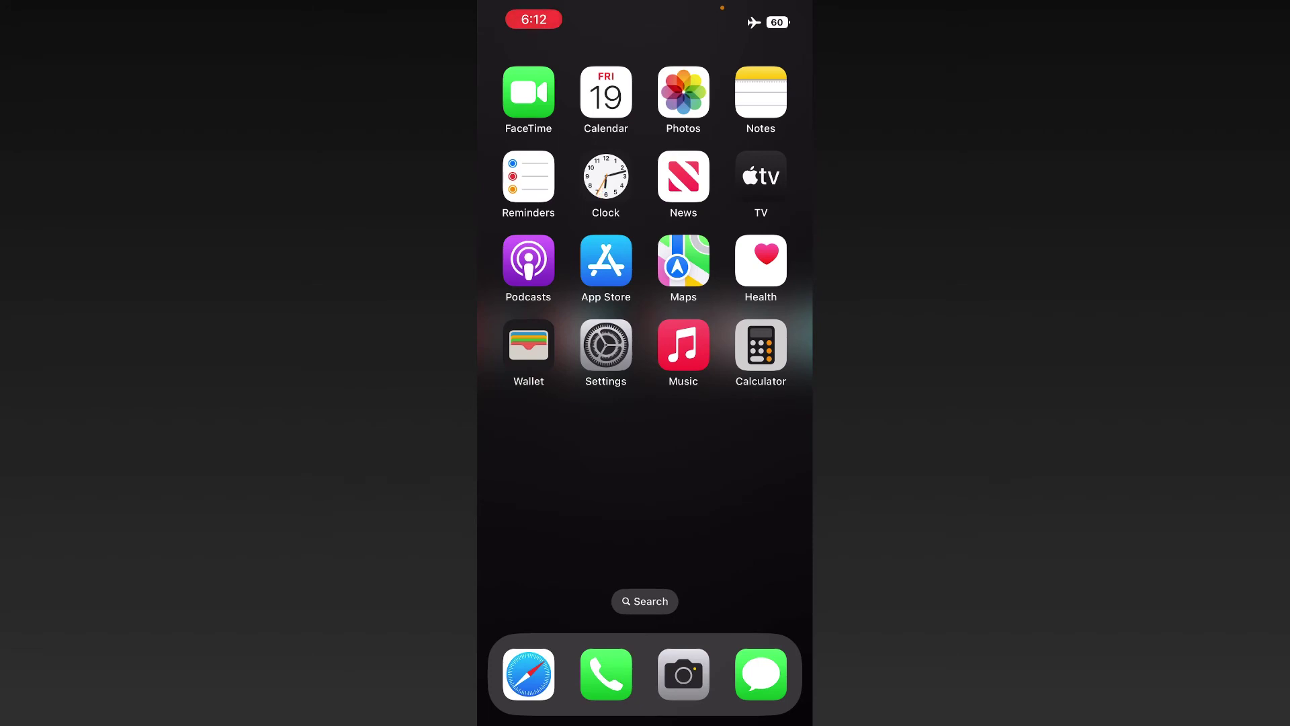
# - In Settings, toggle Airplane Mode off, on, and off again, leaving it off
pyautogui.click(605, 346)
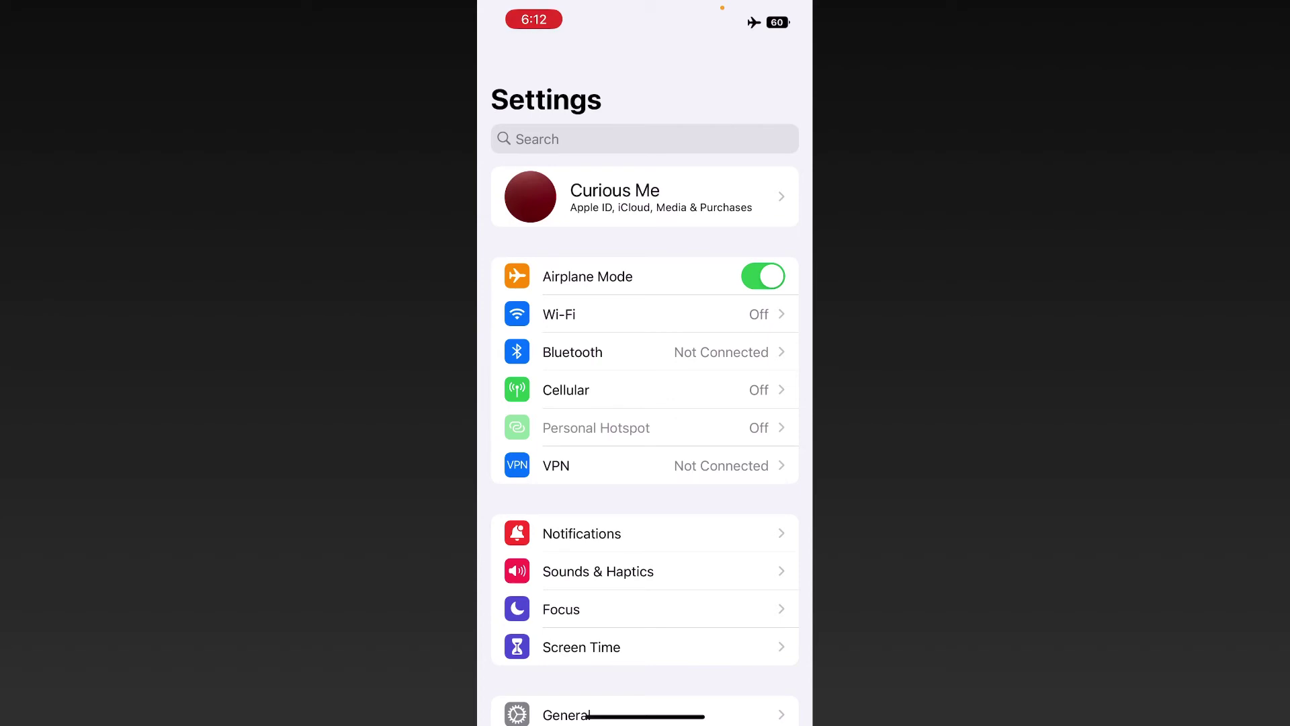
pyautogui.click(763, 276)
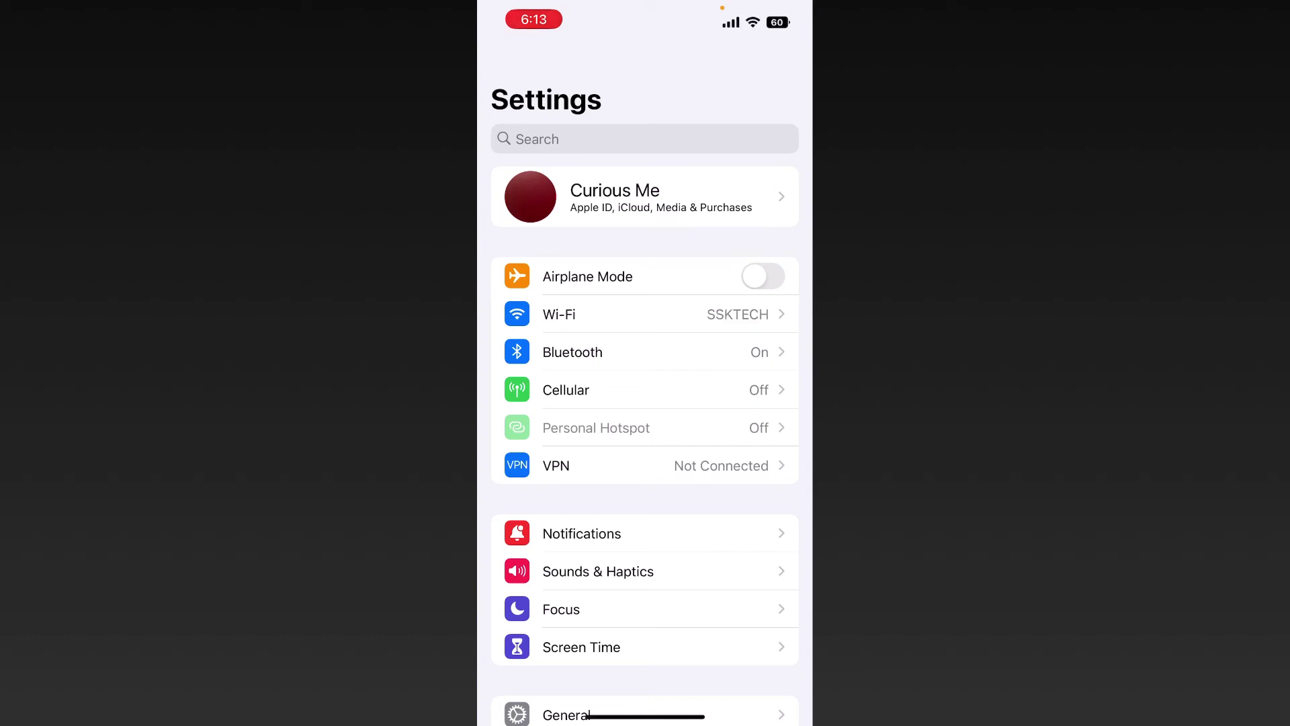
pyautogui.click(763, 277)
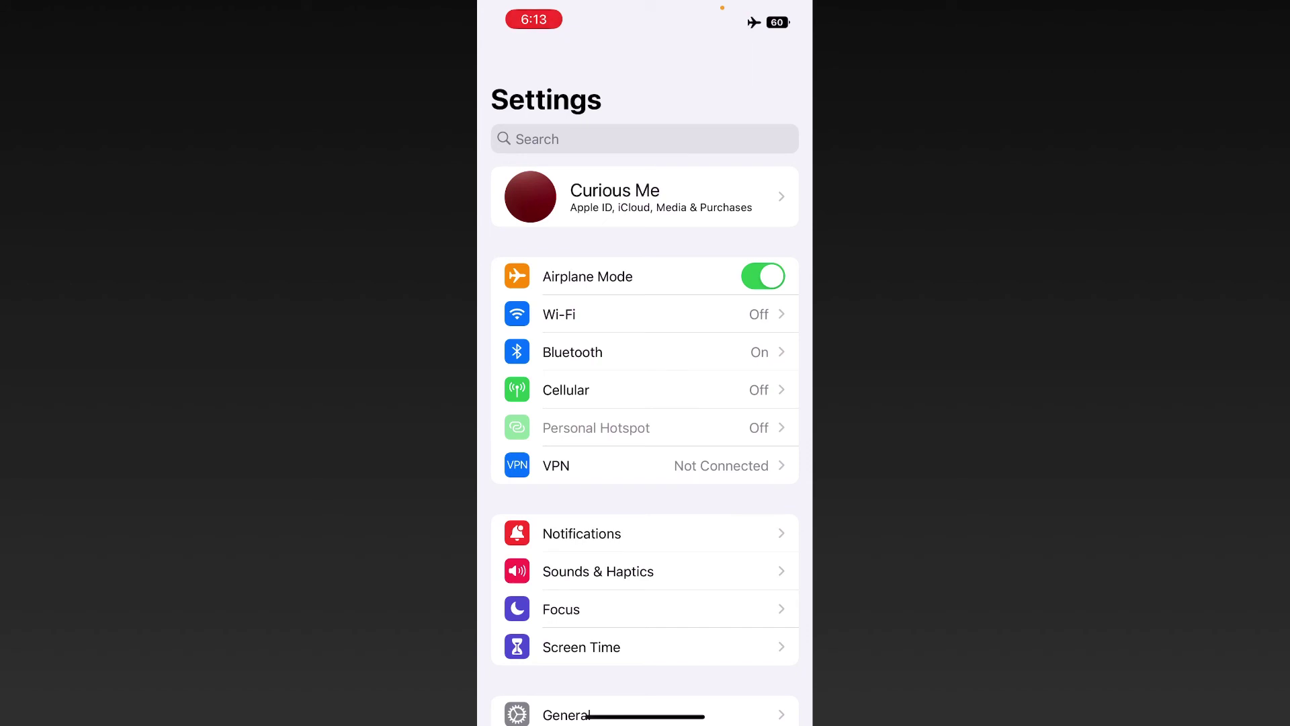
pyautogui.click(762, 276)
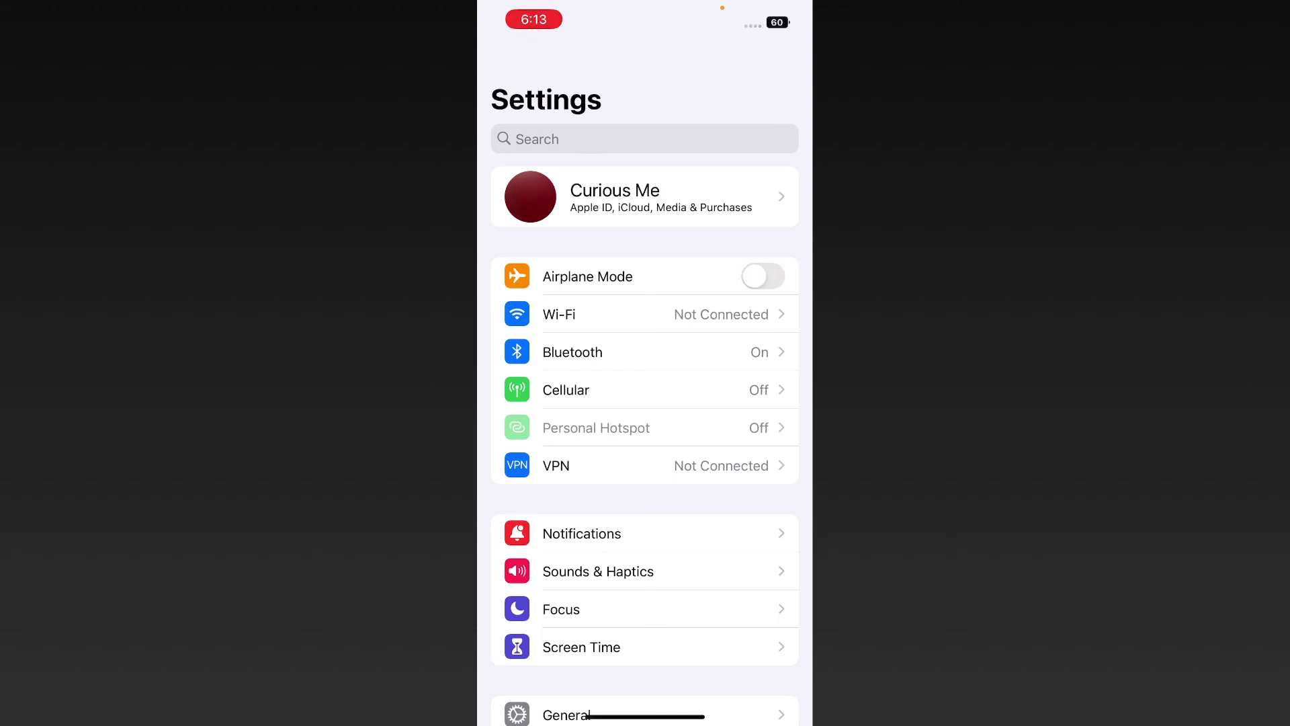